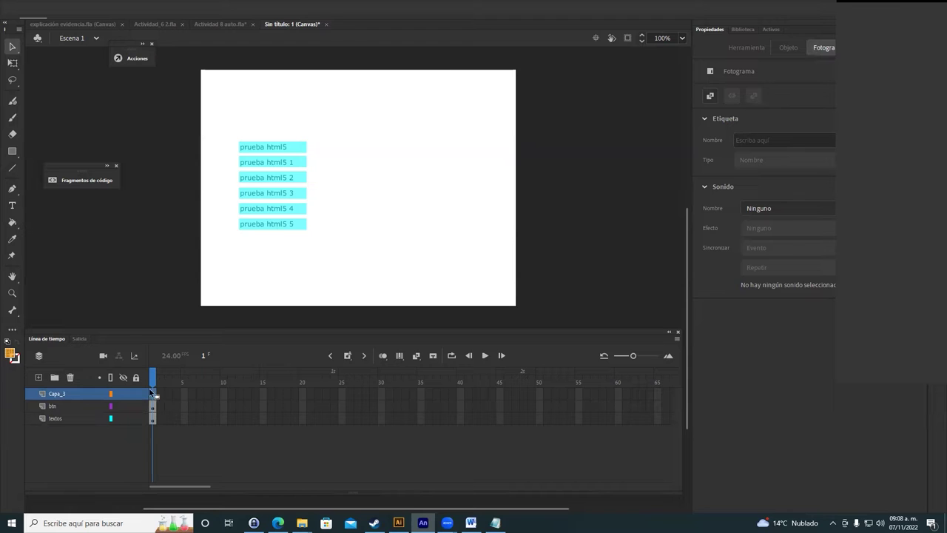
- Rename the new top layer Capa_3 as contenidos
double_click(55, 394)
text(contenidos)
key(Return)
click(160, 395)
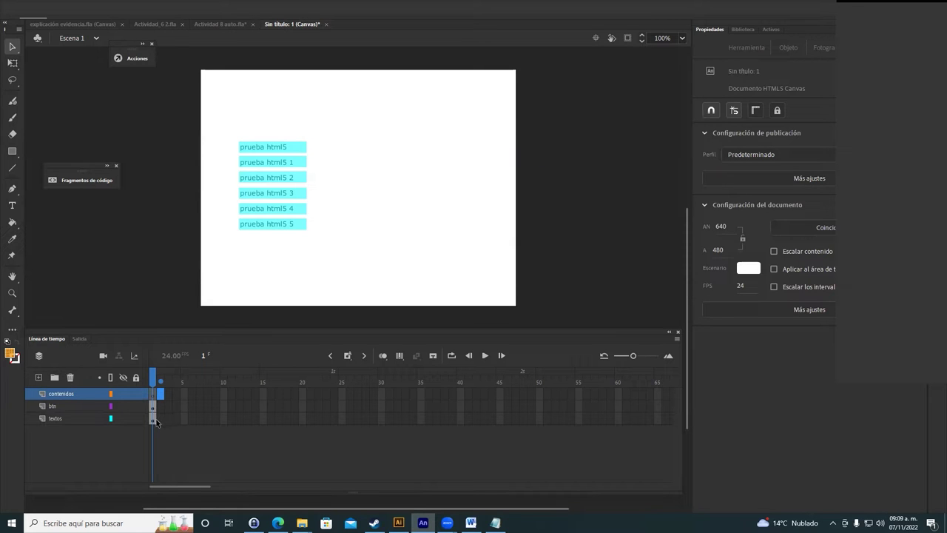
- Rename the textos layer as textos_de_btn, accepting the automatic adjustment of special characters
click(57, 418)
double_click(57, 419)
text(de btn)
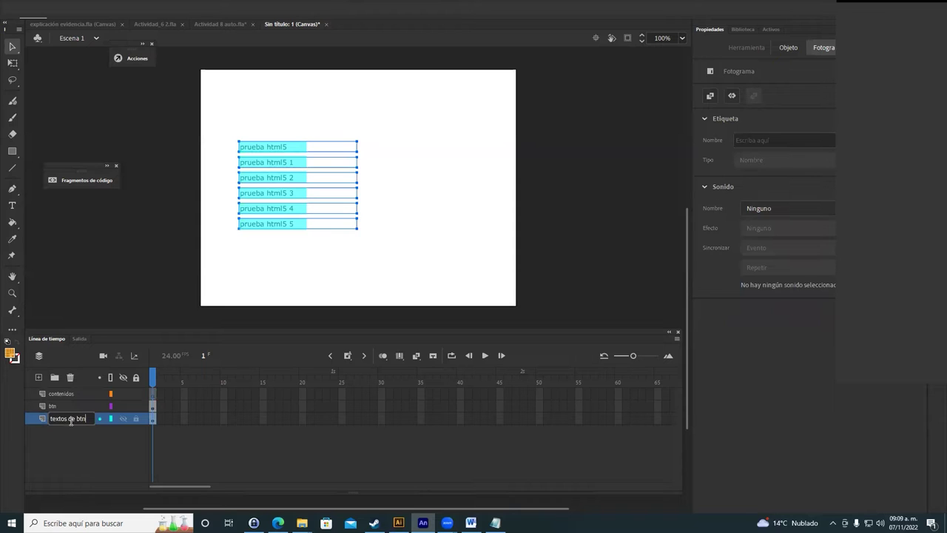
key(Return)
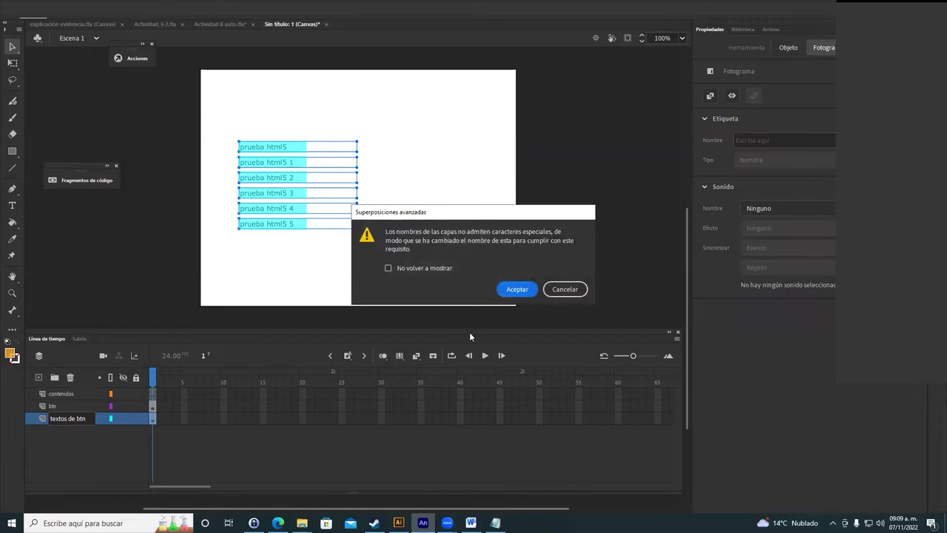
click(535, 289)
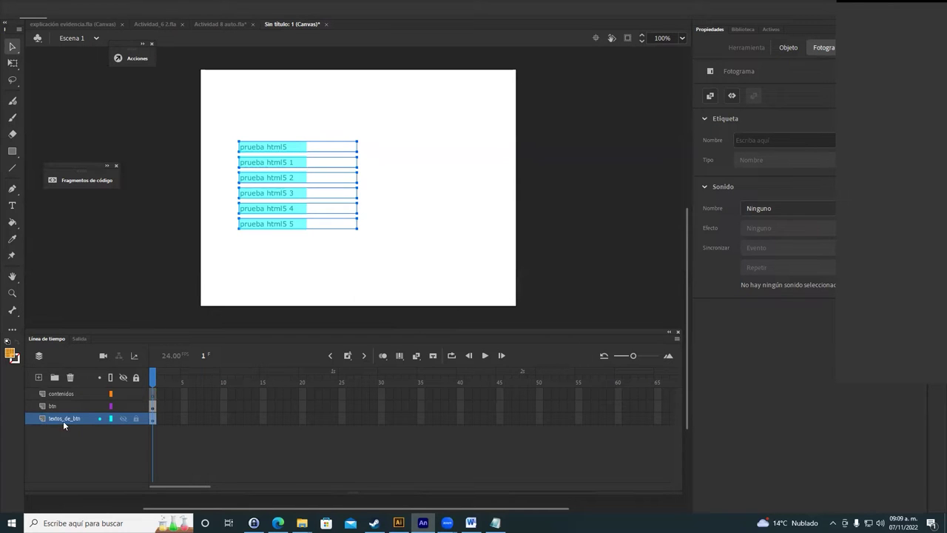
- Insert blank keyframes in frames 2 to 7 of the contenidos layer
click(152, 394)
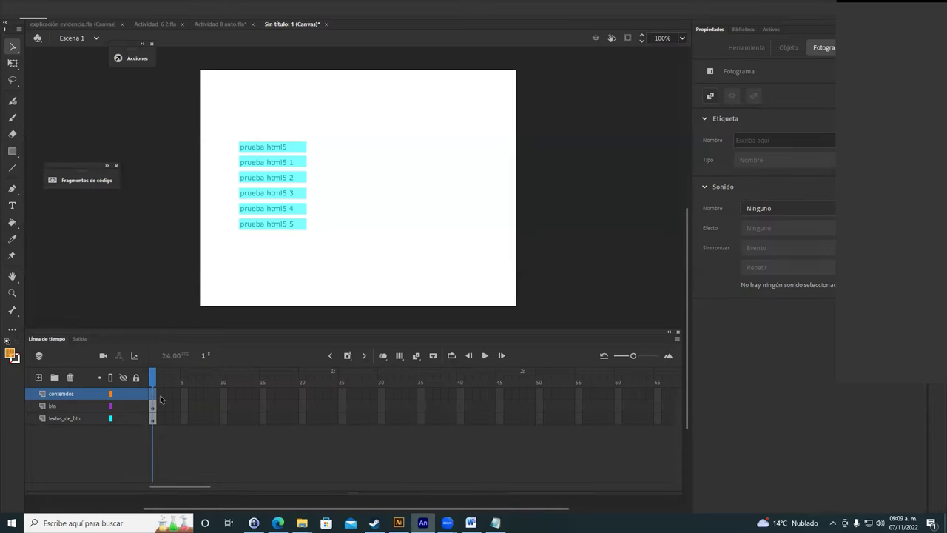
click(161, 394)
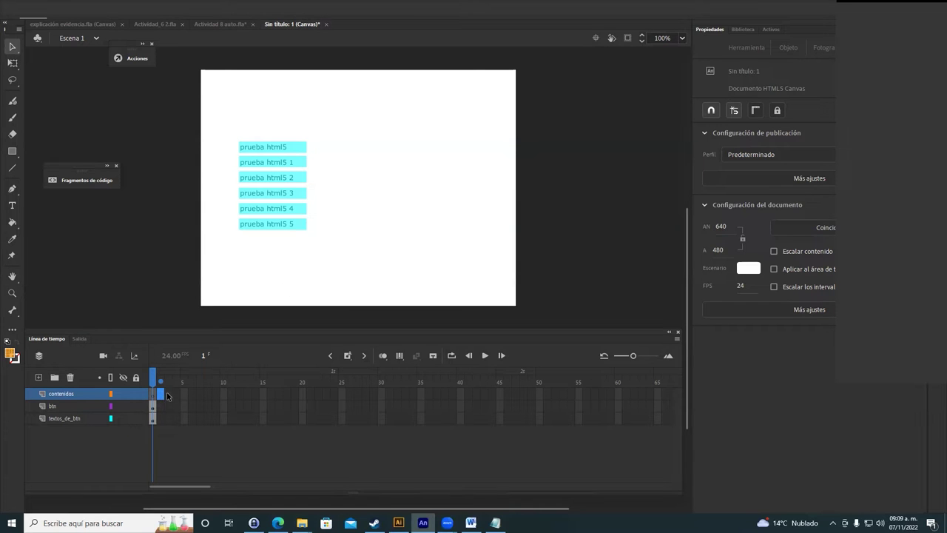
click(201, 395)
shift+click(160, 394)
key(Return)
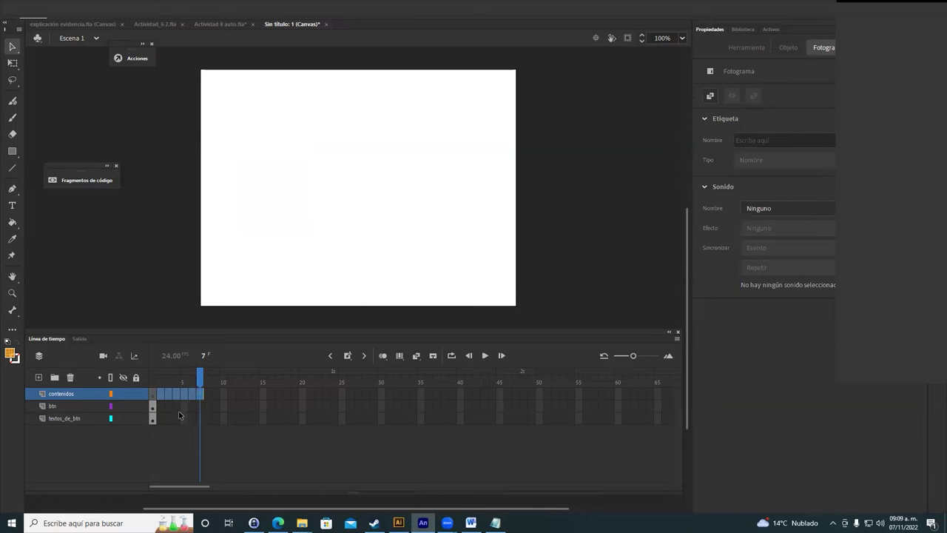
key(F6)
click(178, 418)
- Add a static text box containing the letter a in frame 2 of contenidos and fill the text with black
click(161, 398)
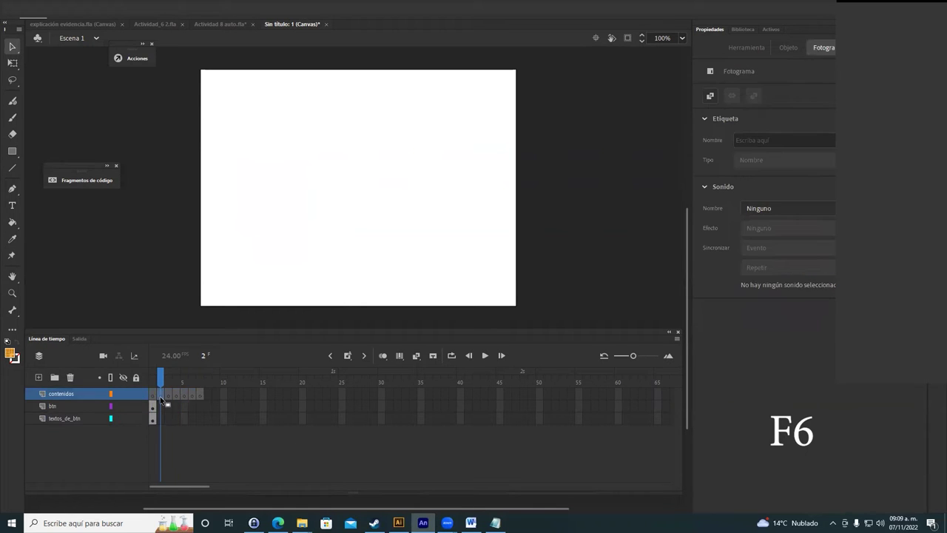
key(t)
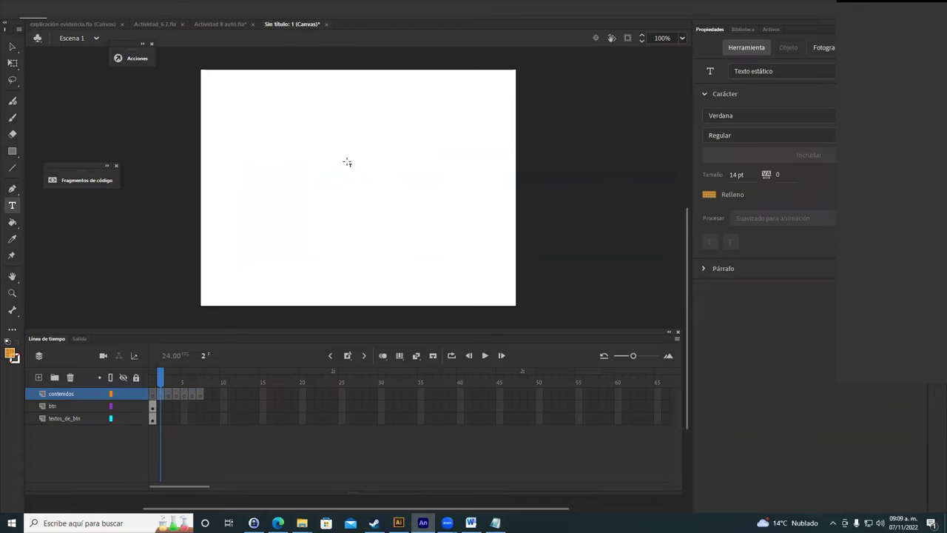
drag(337, 148, 465, 246)
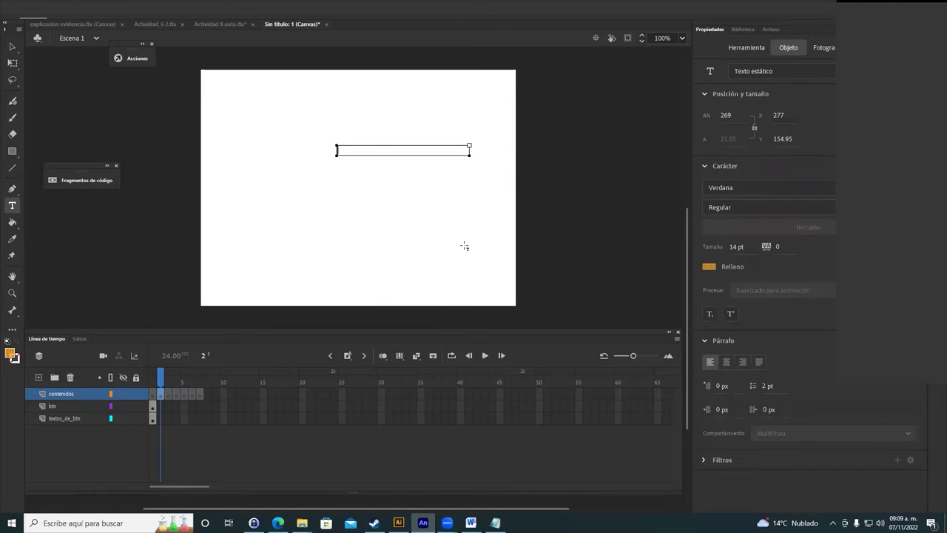
text(a)
double_click(340, 150)
click(711, 267)
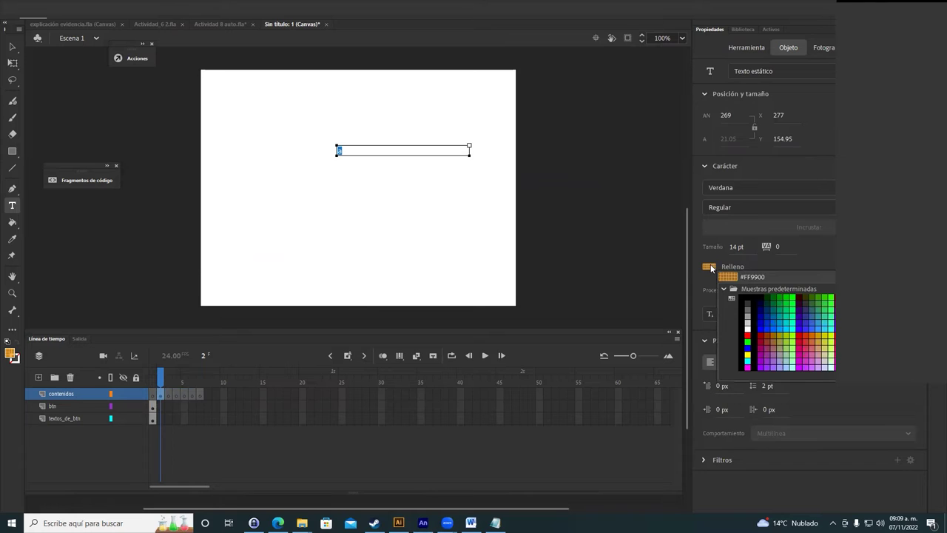
click(762, 298)
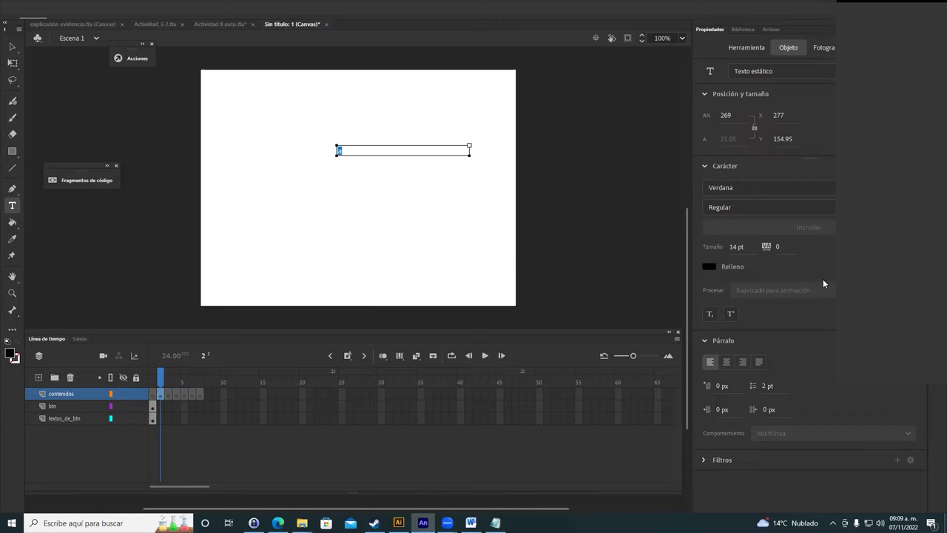
- Set the letter's size to 100 pt, then narrow its box to about 206 px and place it at about X 442
click(738, 247)
text(30)
key(Return)
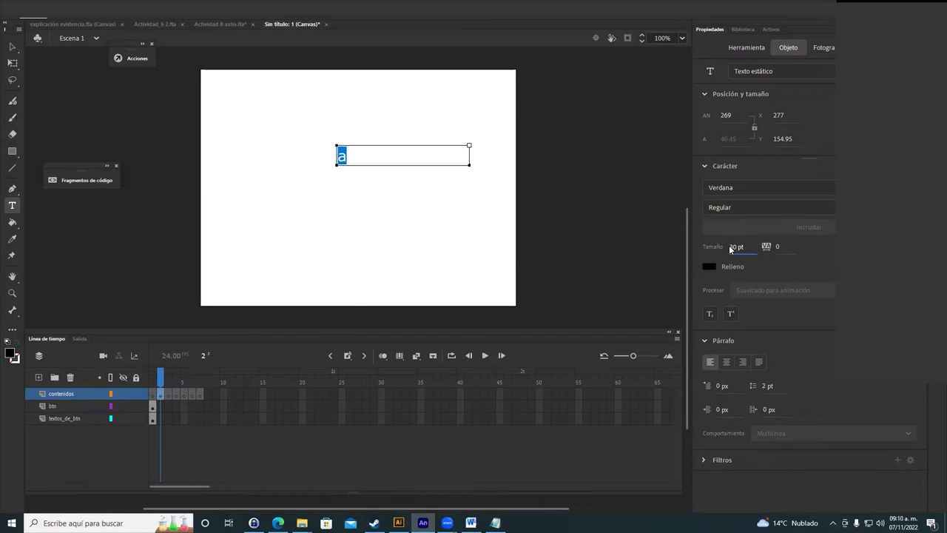
text(100)
key(Return)
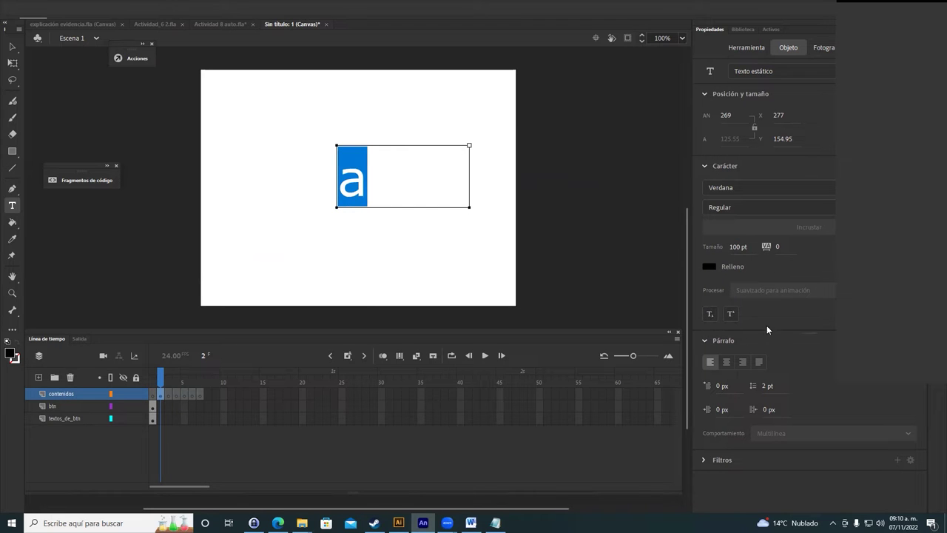
key(Escape)
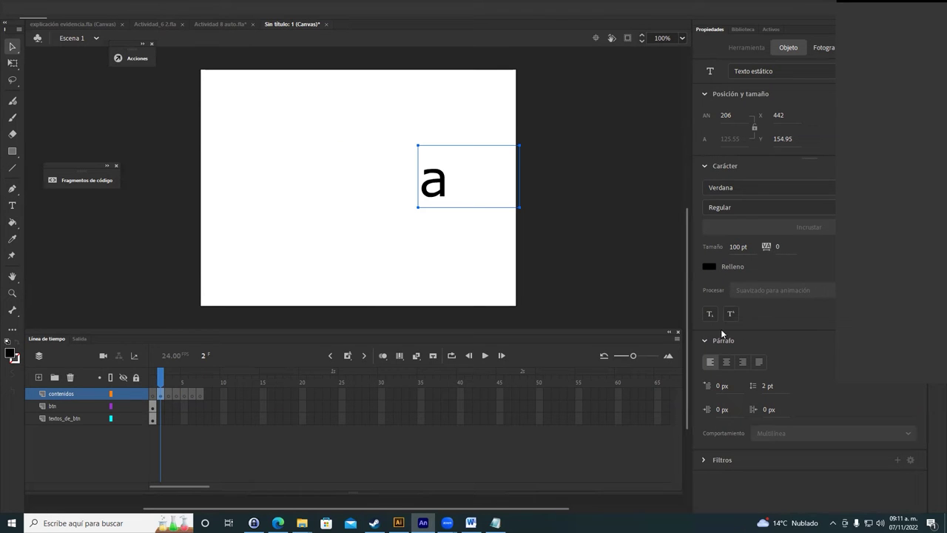
- Replace the lowercase letter in frame 2 with a capital A
double_click(444, 192)
double_click(424, 191)
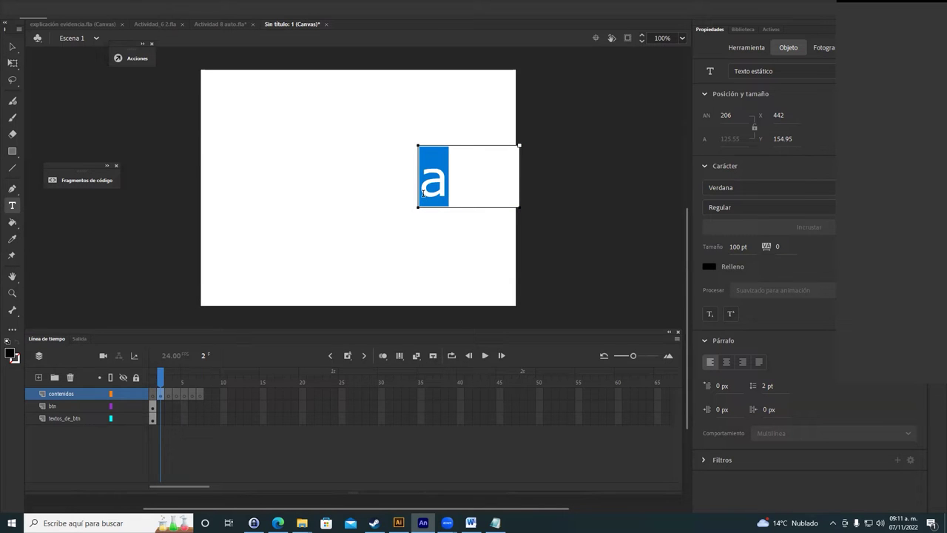
text(A)
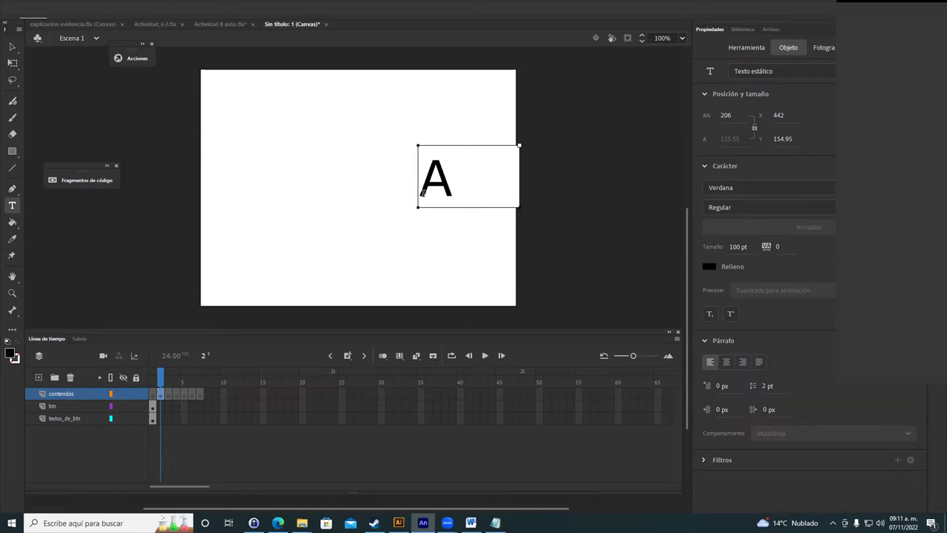
click(13, 48)
click(474, 227)
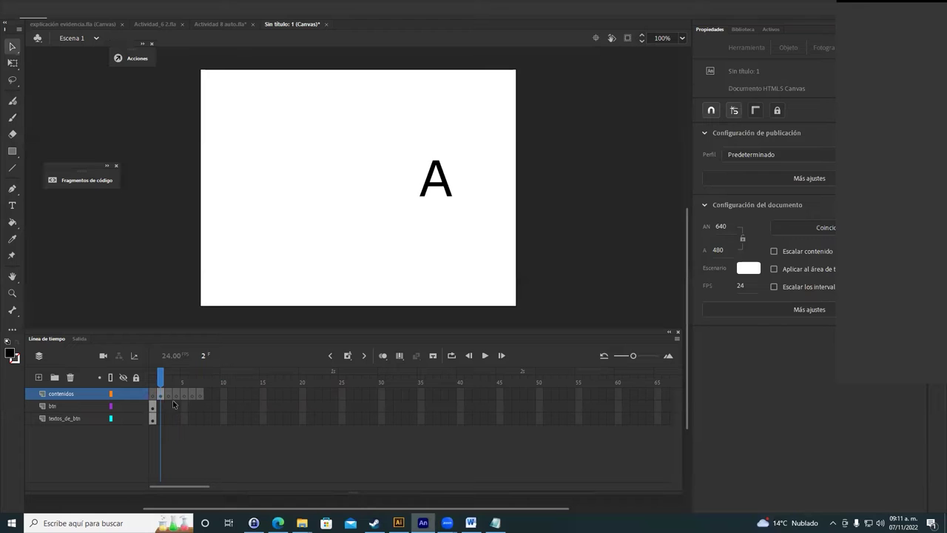
- Copy the letter A in place into frame 3 of contenidos and change it to B
click(441, 188)
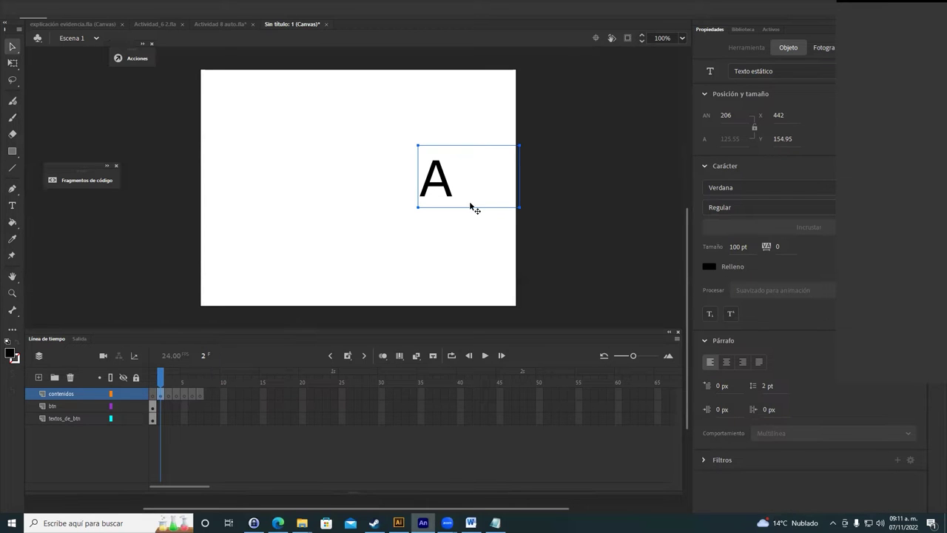
click(170, 395)
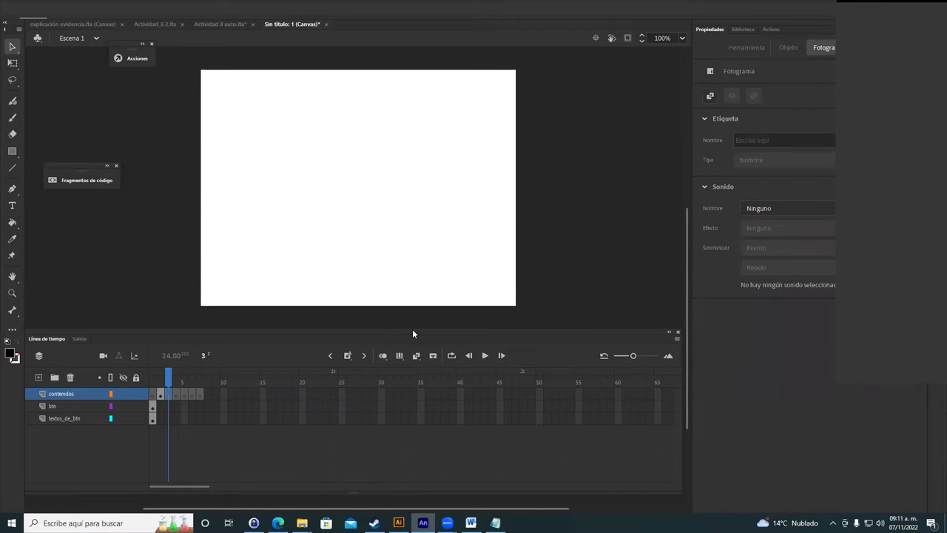
key(ctrl+shift+v)
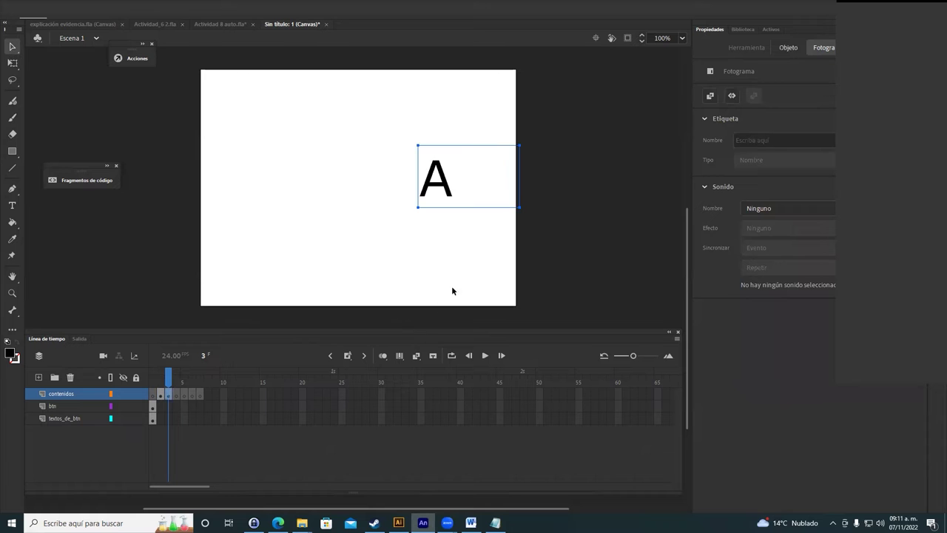
double_click(449, 194)
double_click(419, 190)
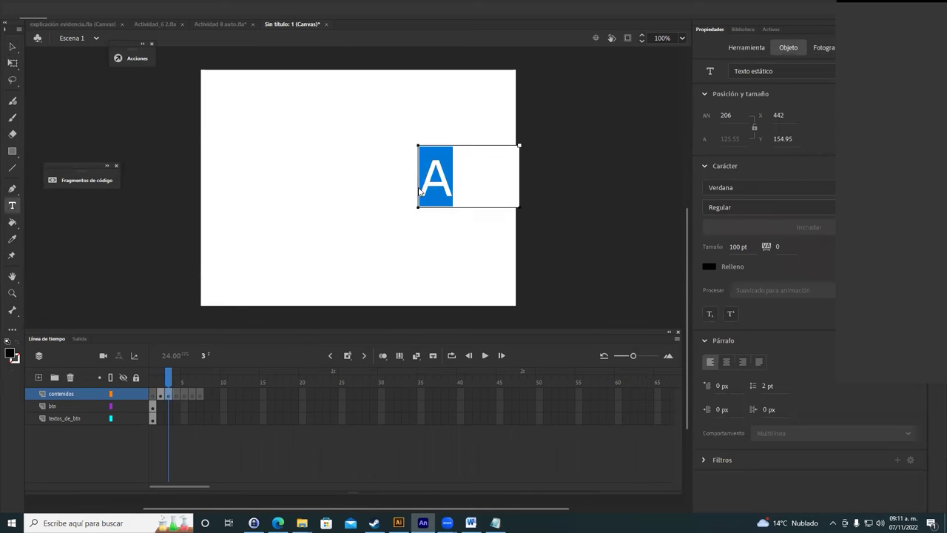
text(B)
- Place copies of the letter text in the same position in frames 4 and 5, changing them to C and D
key(F6)
text(A)
drag(453, 191, 407, 185)
text(C)
key(F7)
key(ctrl+shift+v)
text(D)
- Paste the letter text in place in frames 6 and 7 of contenidos, changing the copies to E and F
key(F7)
key(ctrl+shift+v)
text(e)
key(BackSpace)
text(E)
key(F7)
key(ctrl+shift+v)
drag(453, 191, 399, 197)
text(F)
key(Escape)
- Extend the btn and textos_de_btn layers to frame 7 so the buttons span all the content frames
mouse_move(200, 382)
mouse_down()
mouse_move(152, 384)
mouse_move(203, 384)
mouse_move(184, 384)
mouse_up()
click(201, 406)
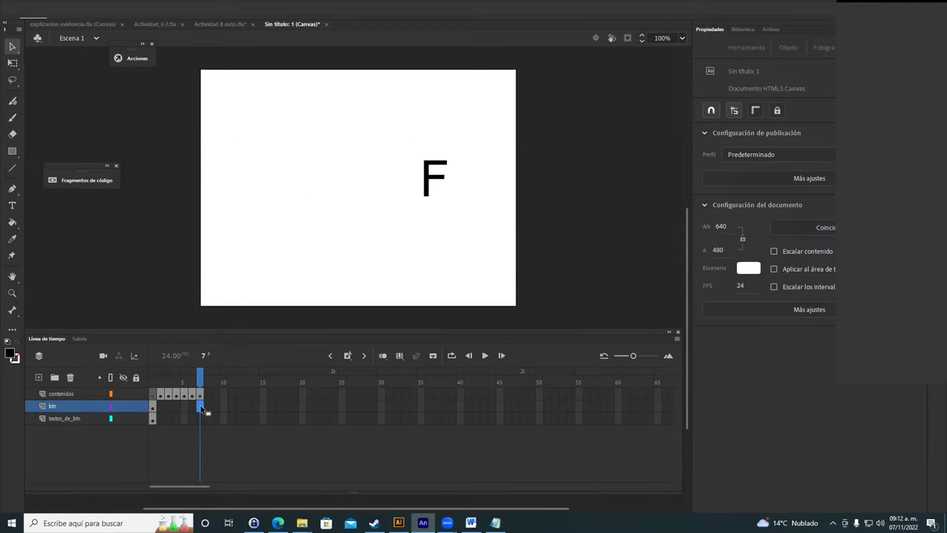
key(F5)
click(200, 418)
key(F5)
click(303, 206)
click(422, 241)
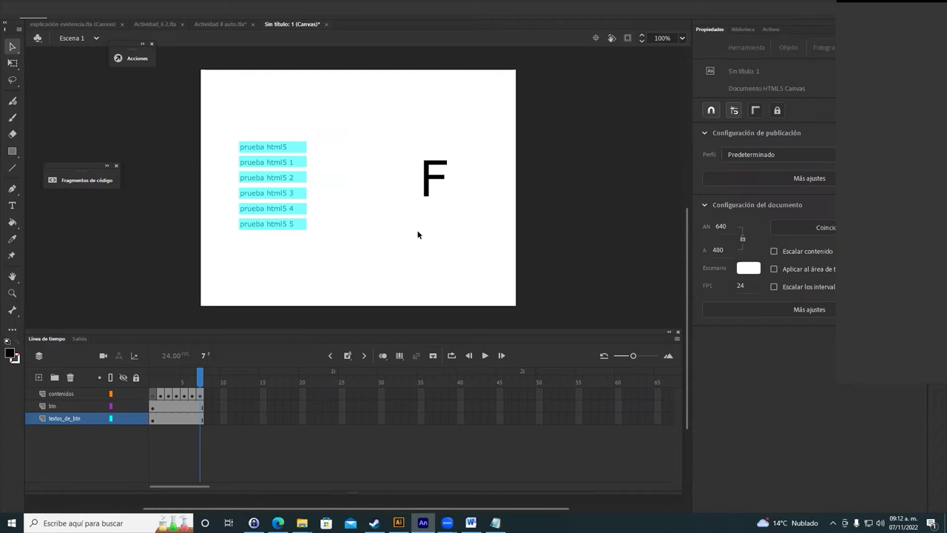
- Enter fa as the frame label for frame 2 of the contenidos layer, which holds the letter A
drag(207, 379, 160, 379)
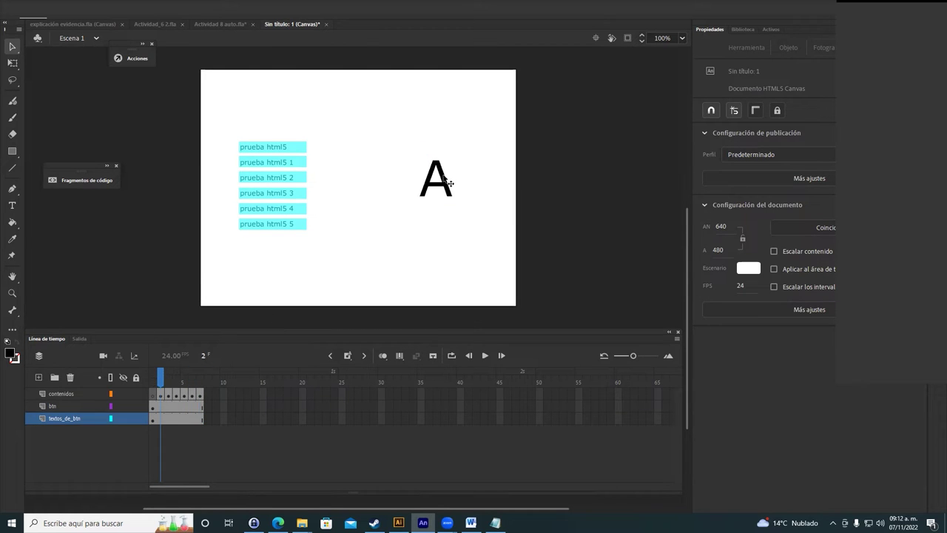
click(164, 381)
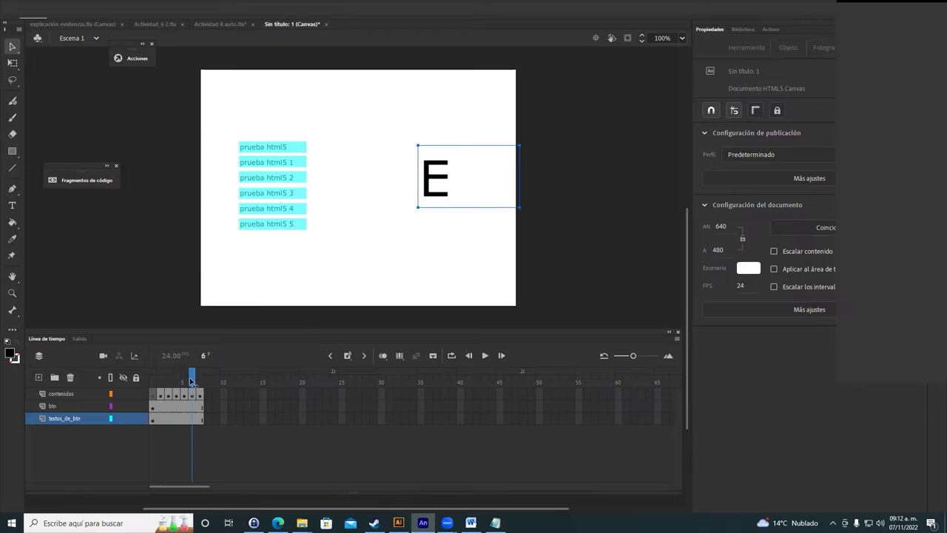
mouse_move(165, 381)
mouse_down()
mouse_move(200, 381)
mouse_move(160, 390)
mouse_up()
click(161, 391)
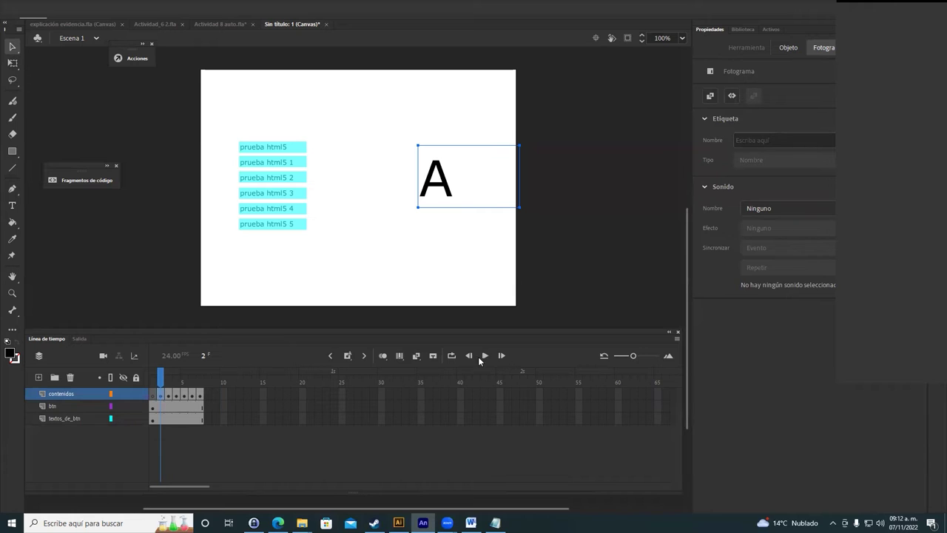
drag(634, 355, 641, 355)
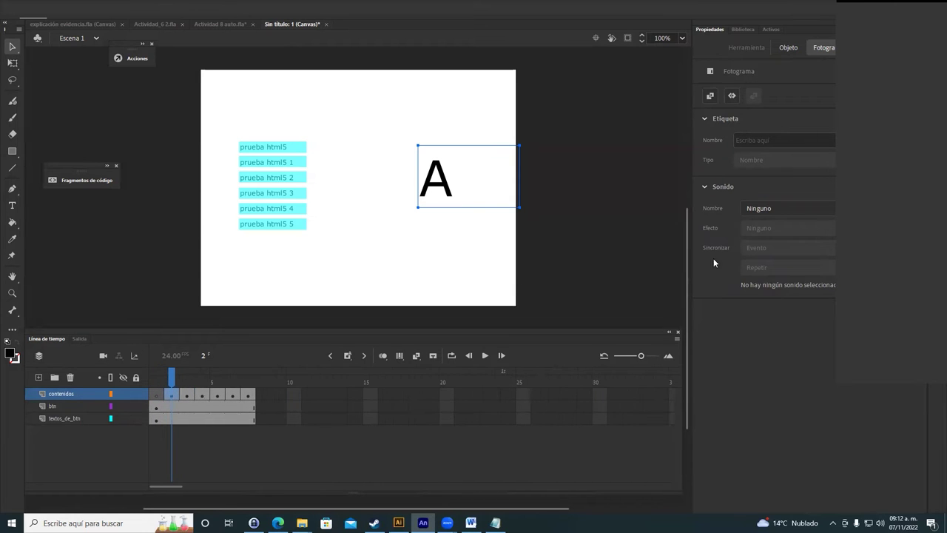
click(779, 139)
text(fa)
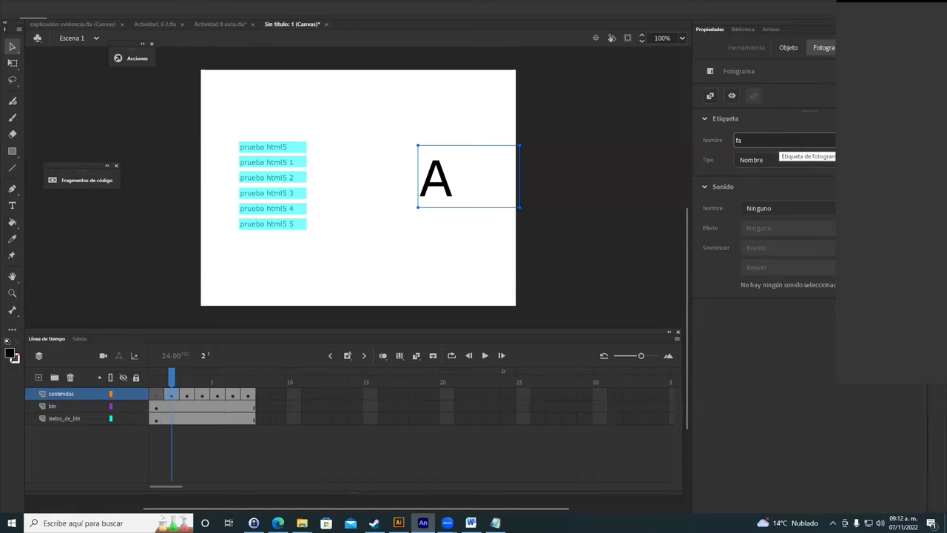
- Label frames 3 and 4 of the contenidos layer fb and fc
click(183, 396)
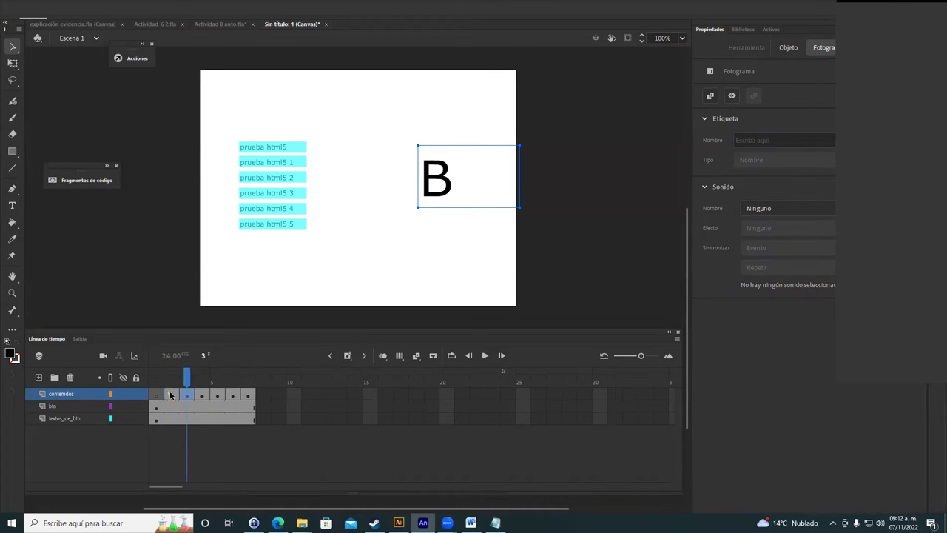
click(781, 141)
text(fb)
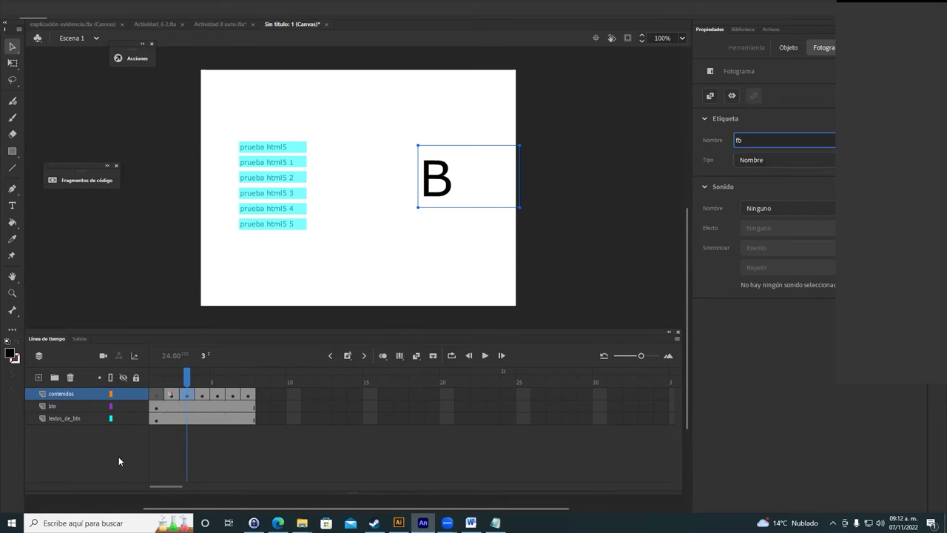
click(200, 396)
click(789, 139)
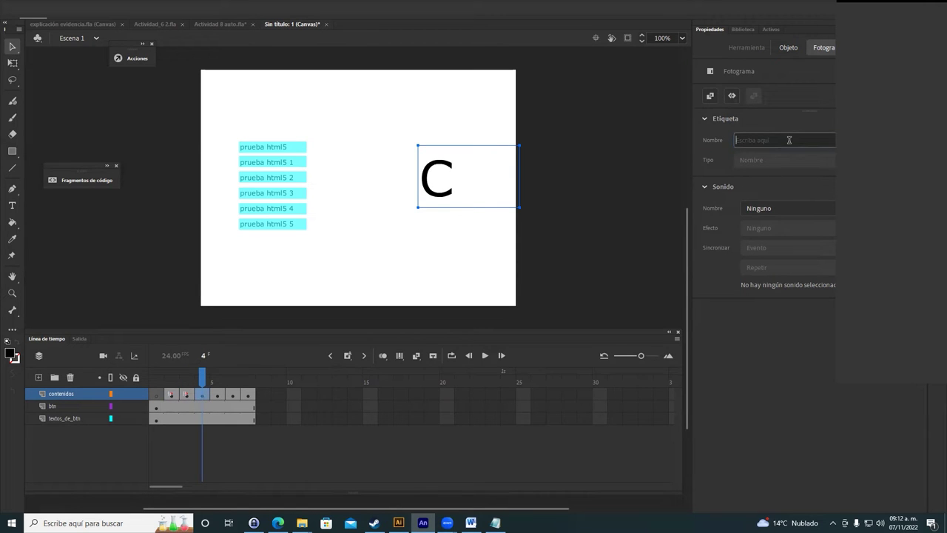
text(fc)
key(Return)
- Label frames 5 and 6 of the contenidos layer fd and fe
key(period)
click(773, 141)
text(fd)
key(Return)
key(period)
click(759, 141)
text(f)
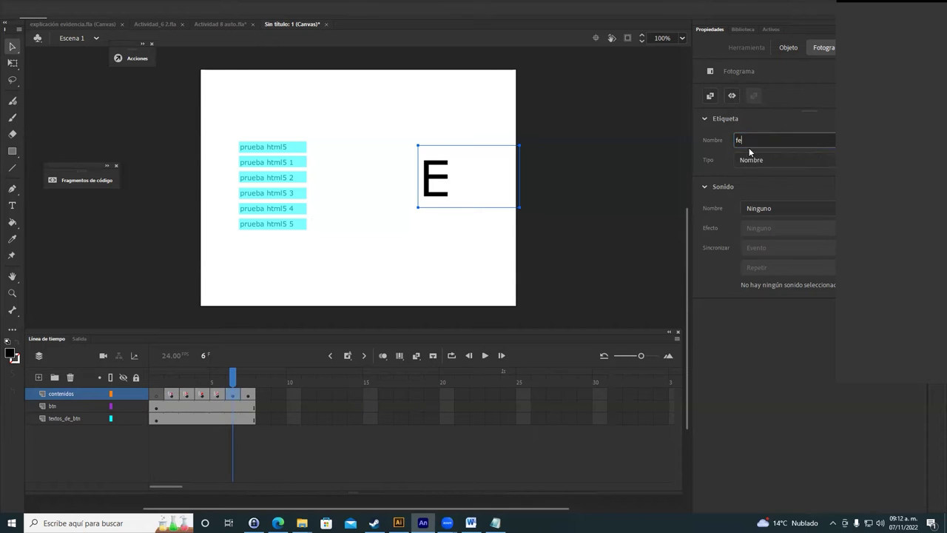
text(e)
key(Return)
- Label frame 7 of the contenidos layer ff and deselect the letter F
key(period)
click(782, 142)
text(ff)
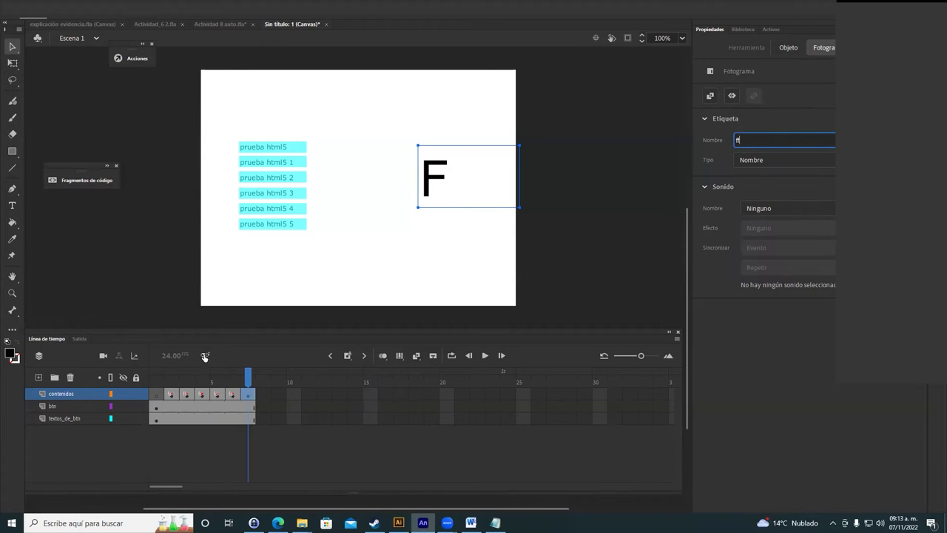
click(433, 253)
key(Return)
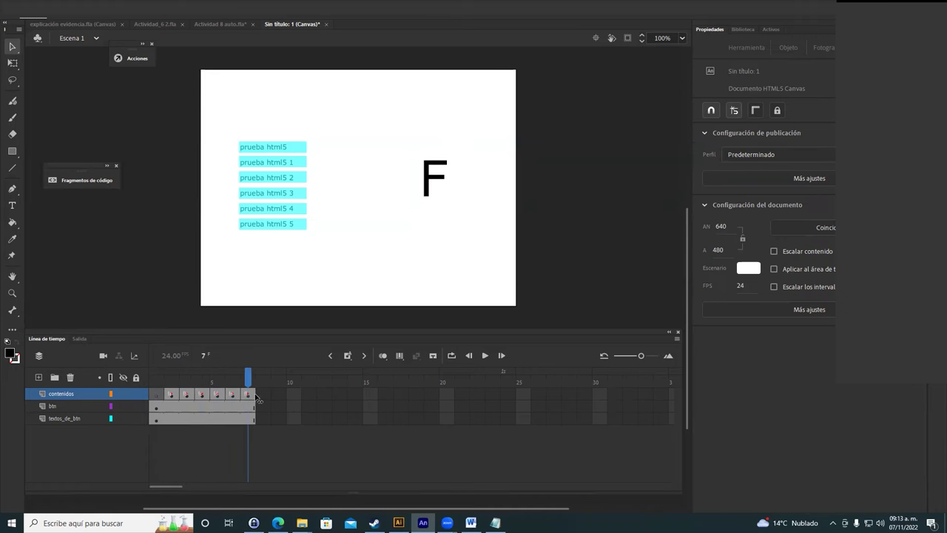
- Add the HTML5 Canvas snippet Detener en este fotograma to frame 1 of the main timeline
click(155, 398)
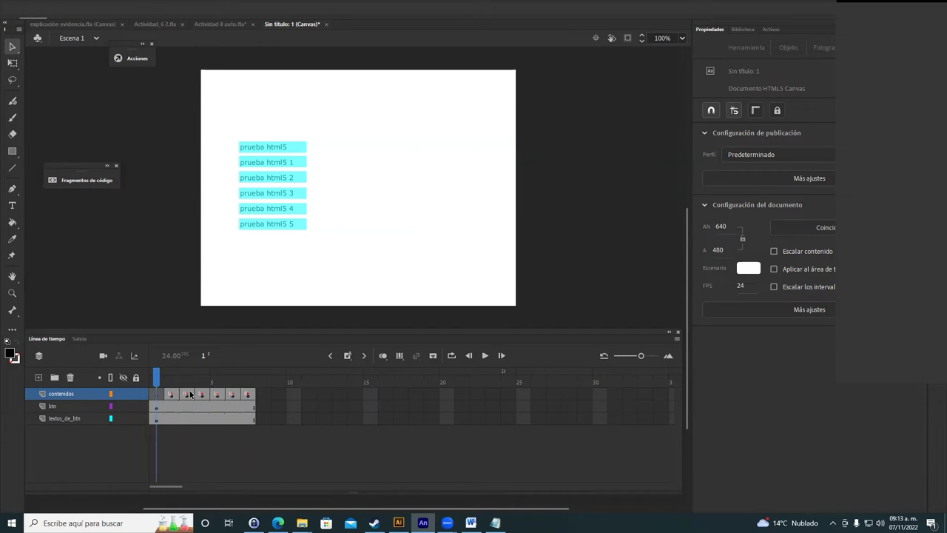
key(F9)
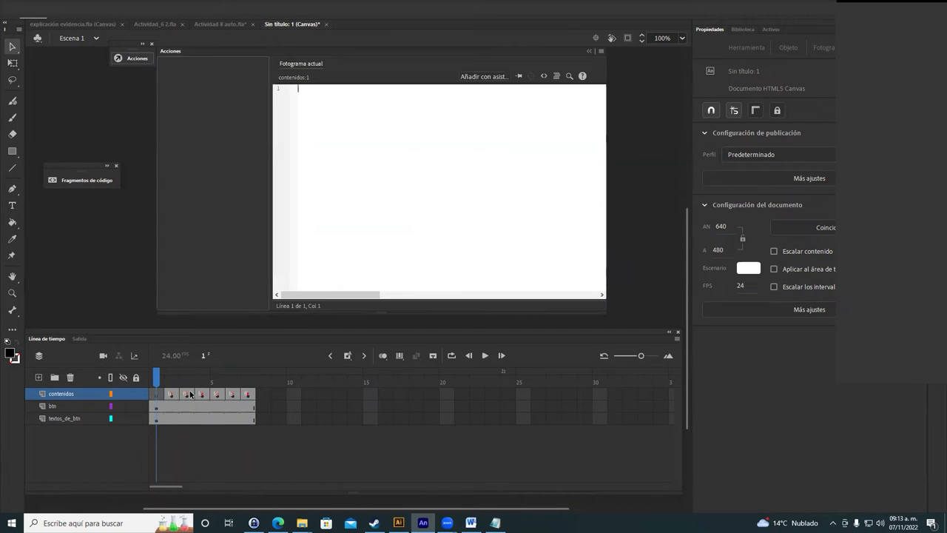
click(544, 77)
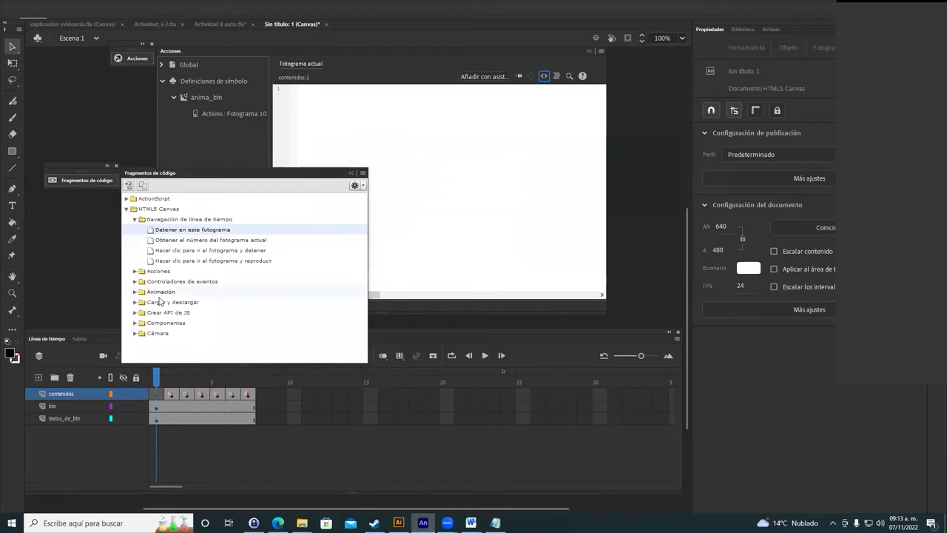
double_click(182, 234)
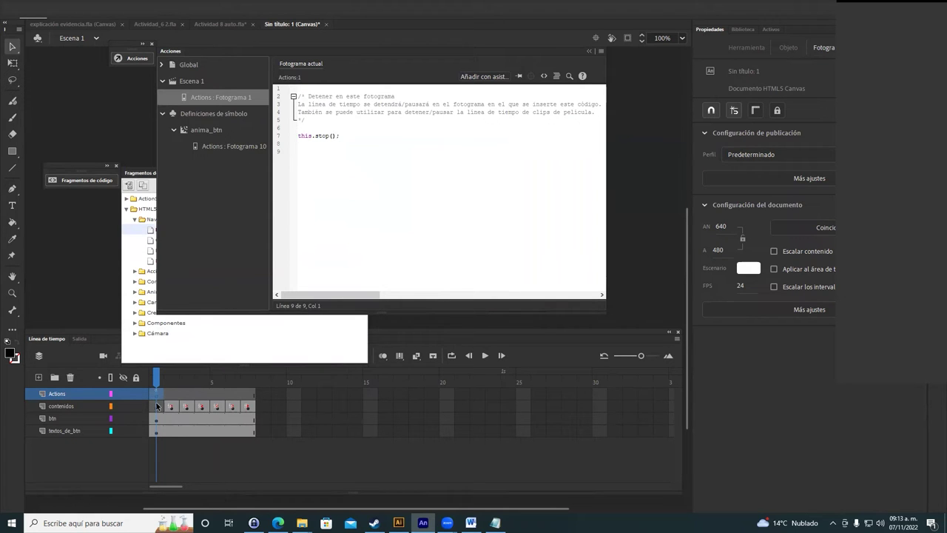
- Move the code panels clear of the menu and give the prueba html5 button the instance name btna
drag(411, 52, 646, 227)
drag(255, 174, 529, 44)
click(289, 148)
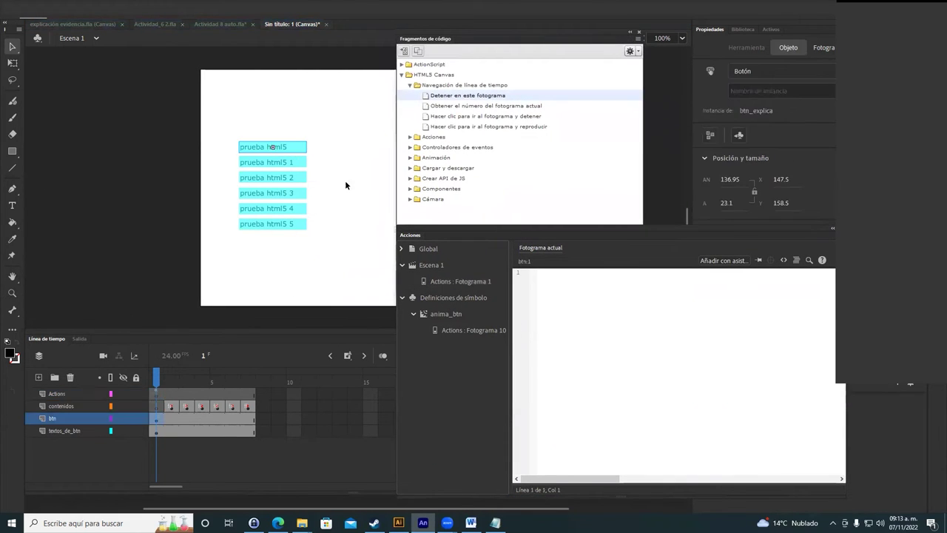
click(752, 89)
text(btna)
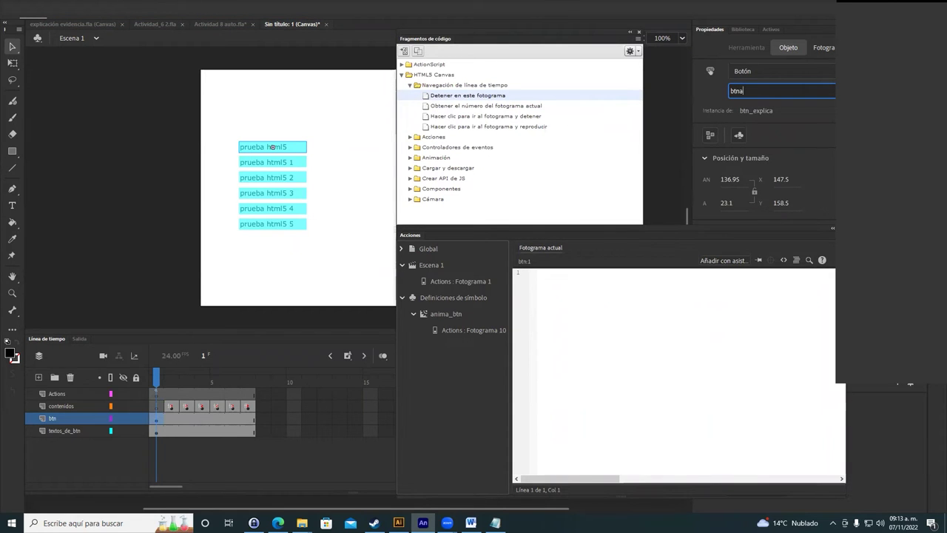
- Give the prueba html5 1 button an instance name starting with btn, and name the prueba html5 3 button btnc
click(272, 161)
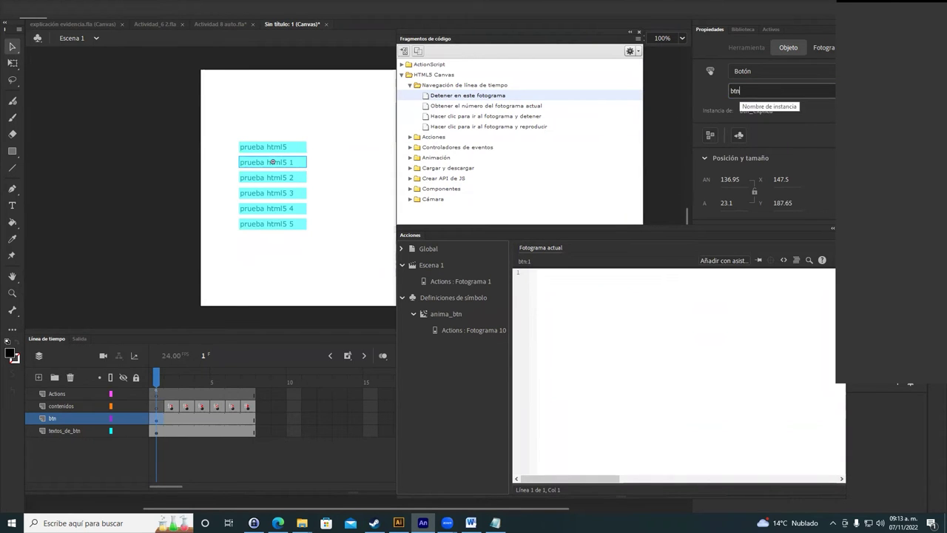
double_click(736, 91)
text(btn1)
key(Return)
click(273, 177)
click(296, 193)
click(770, 90)
text(btnc)
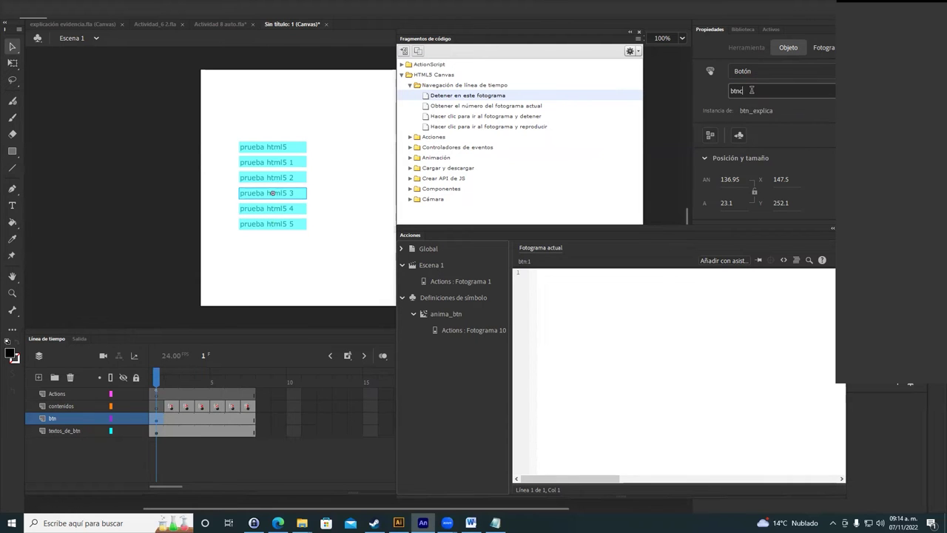
- Set the instance names of the prueba html5 4 and prueba html5 5 buttons to btnd and btne
click(272, 208)
click(751, 90)
text(btn)
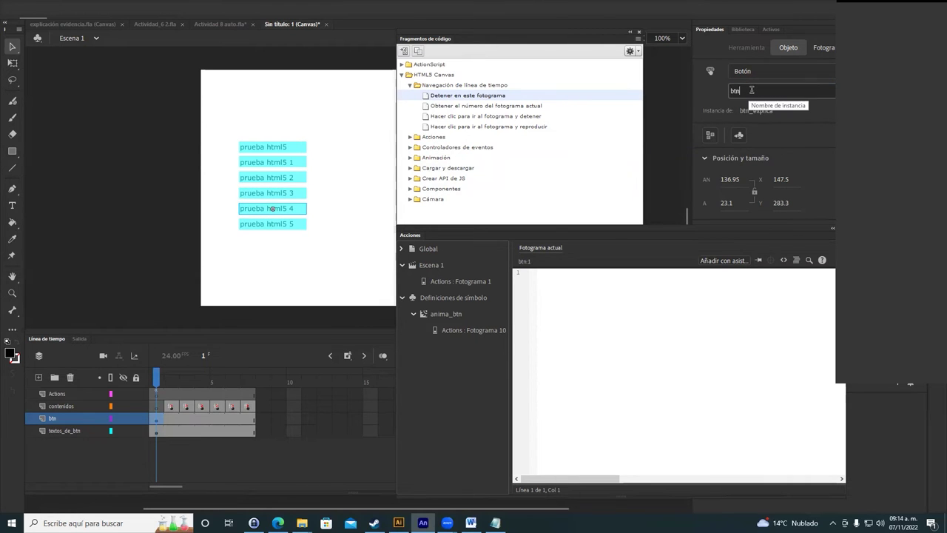
click(272, 223)
click(768, 91)
text(btn)
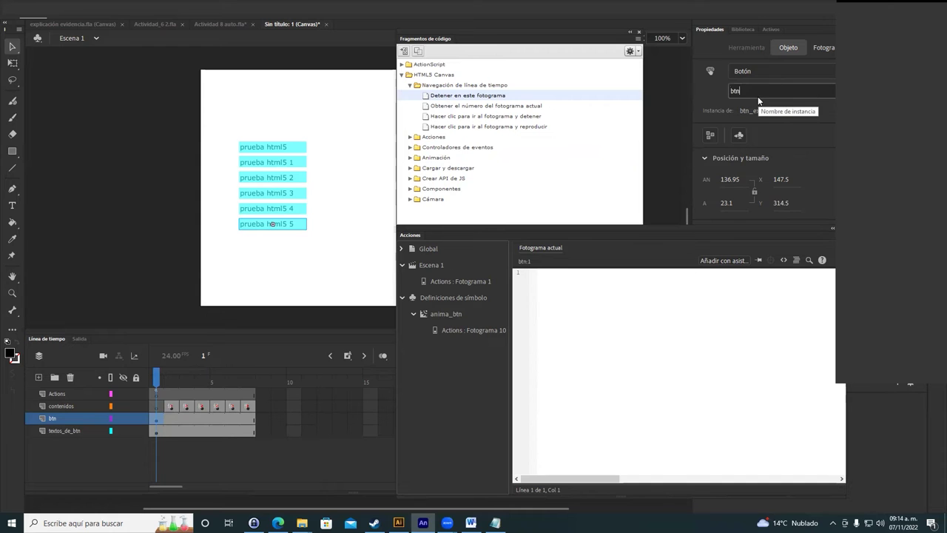
click(311, 245)
- Review the menu buttons' instance names one by one and rename the prueba html5 5 instance btnf
drag(512, 40, 566, 185)
click(282, 147)
click(292, 163)
click(293, 179)
click(290, 194)
click(288, 209)
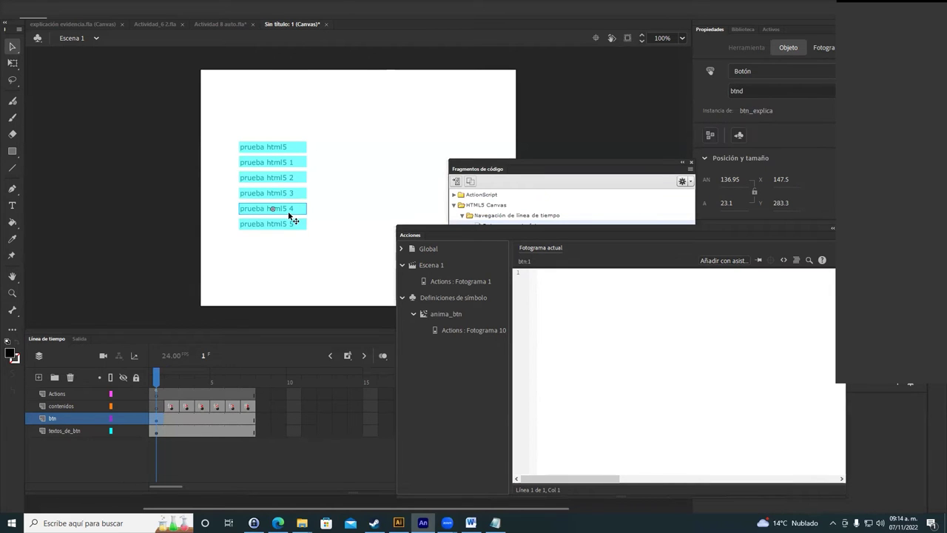
click(749, 91)
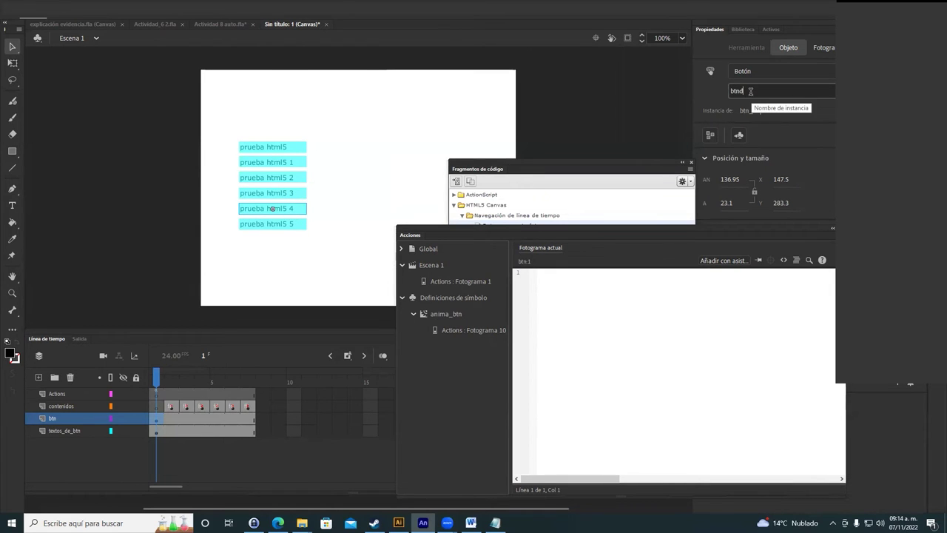
click(281, 223)
click(765, 90)
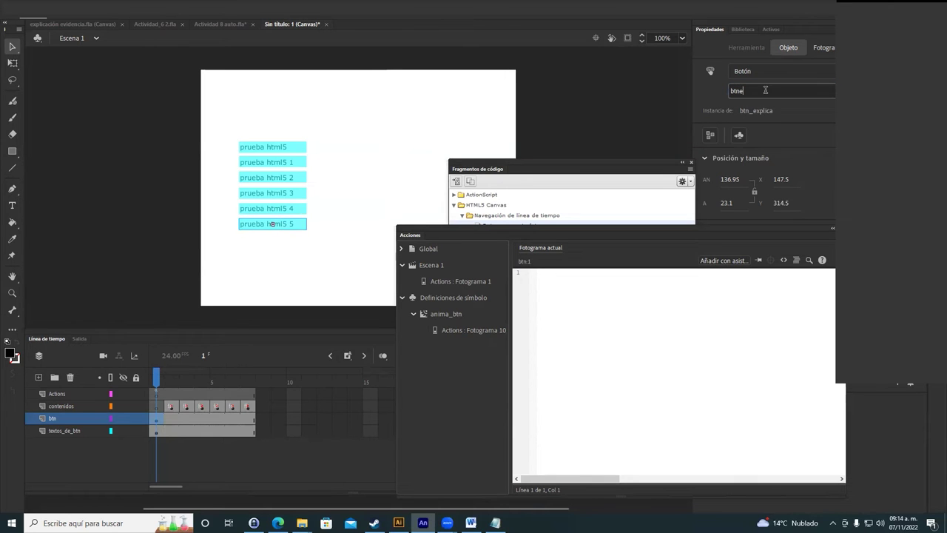
key(BackSpace)
text(f)
- Apply the snippet Hacer clic para ir al fotograma y detener to the prueba html5 button, instance btna
drag(622, 166, 573, 20)
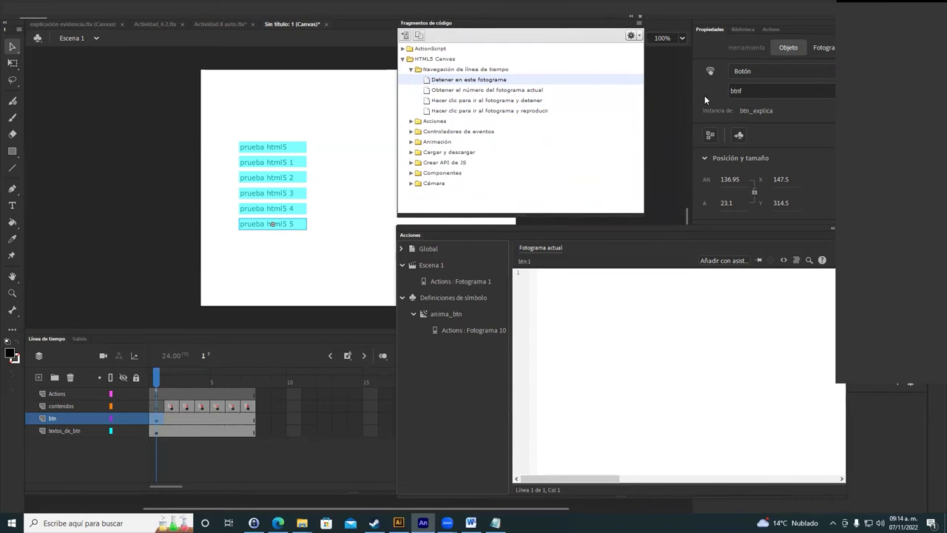
click(351, 178)
click(288, 153)
click(313, 150)
click(297, 149)
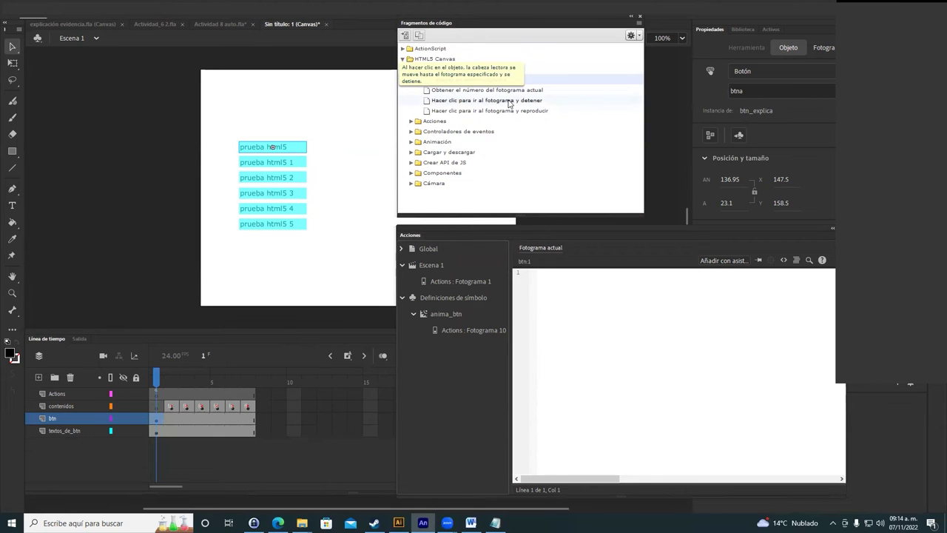
double_click(509, 103)
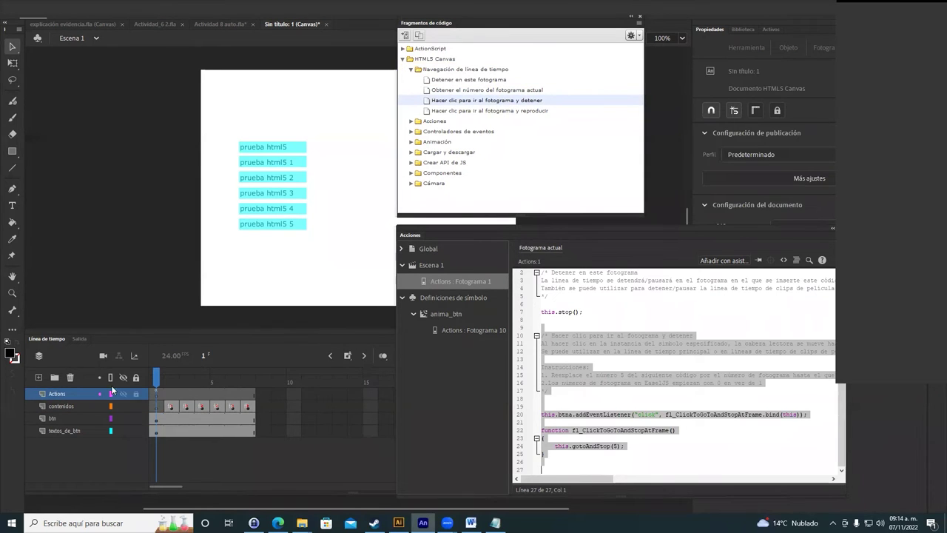
click(645, 388)
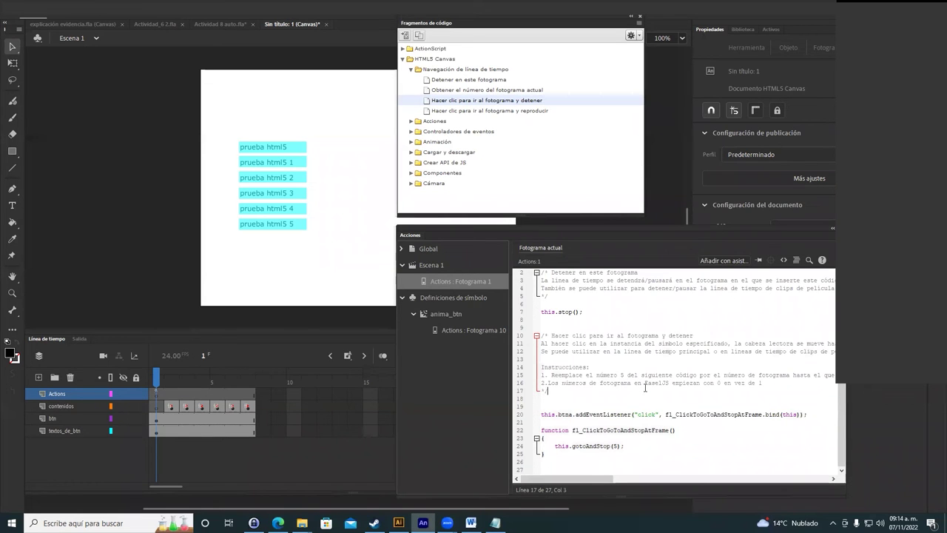
- Replace the handler name fl_ClickToGoToAndStopAtFrame in btna's click listener with btn1funcion
drag(606, 228, 604, 223)
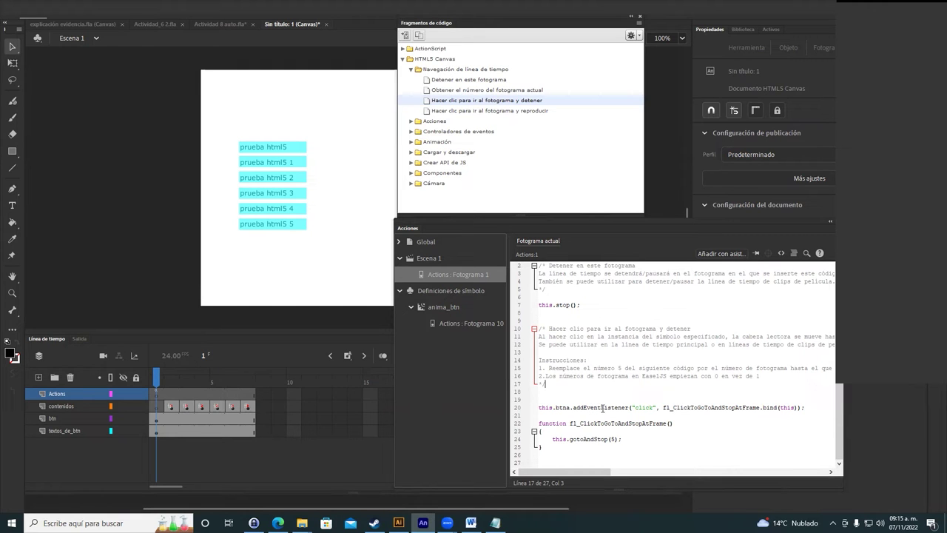
double_click(641, 407)
click(681, 415)
drag(763, 407, 800, 408)
click(684, 425)
click(711, 408)
drag(663, 408, 761, 409)
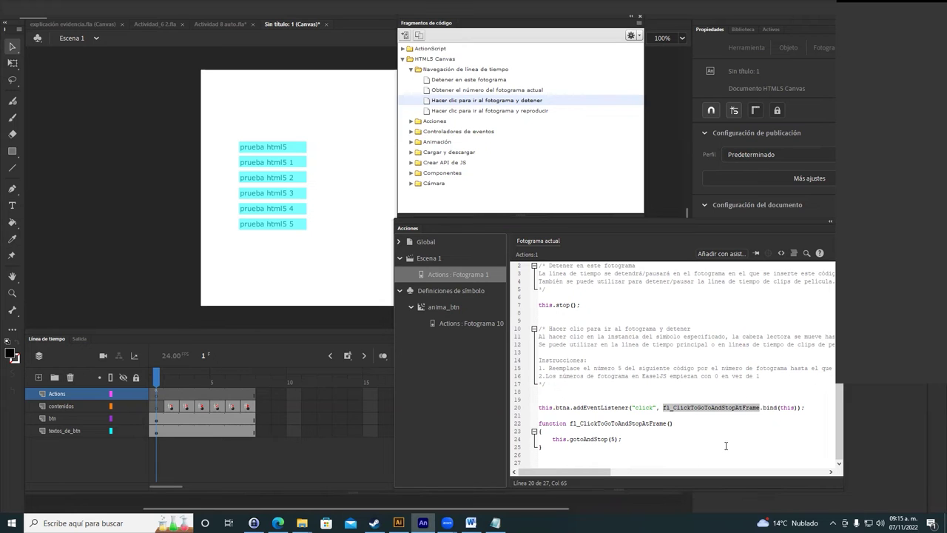
text(btn1)
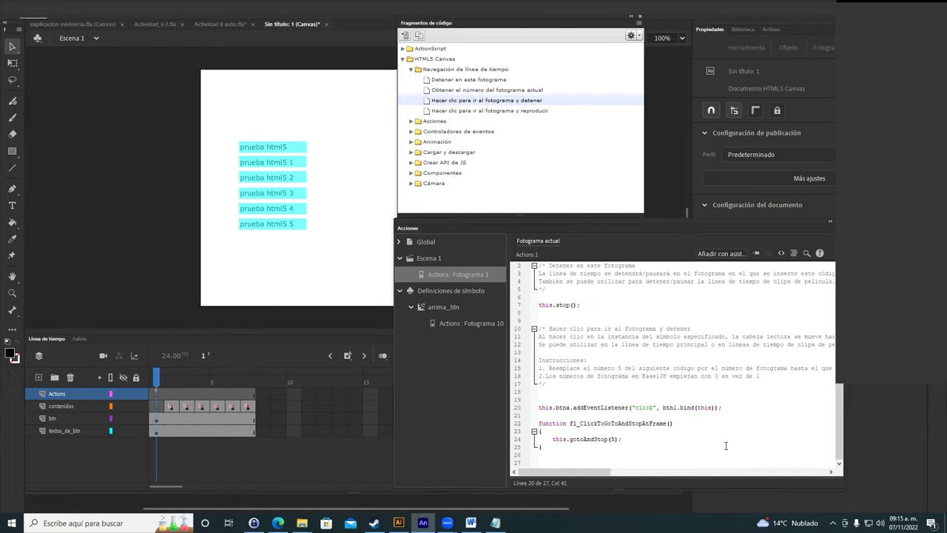
text(funcion)
- Copy the listener's handler name into the function declaration below, replacing fl_ClickToGoToAndStopAtFrame
drag(700, 409, 663, 407)
key(ctrl+c)
drag(571, 423, 666, 426)
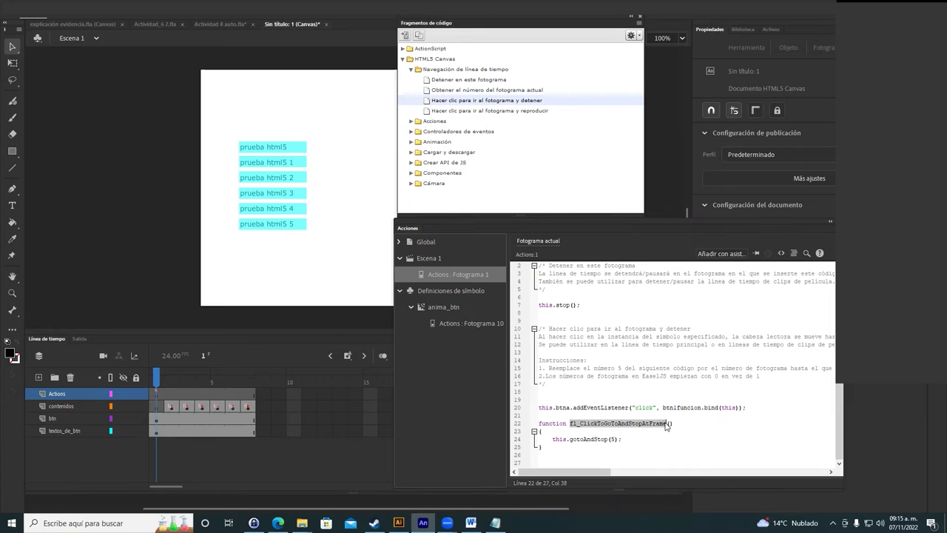
key(ctrl+v)
click(615, 444)
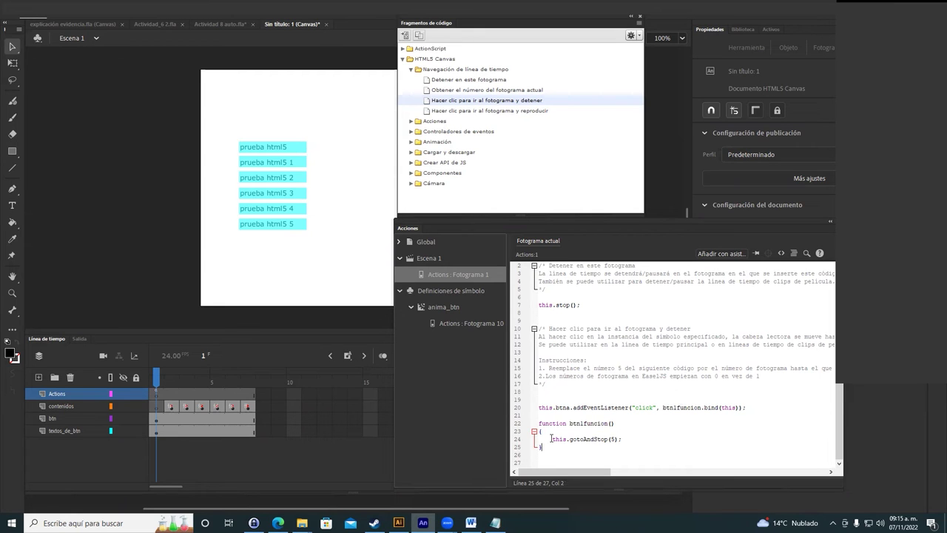